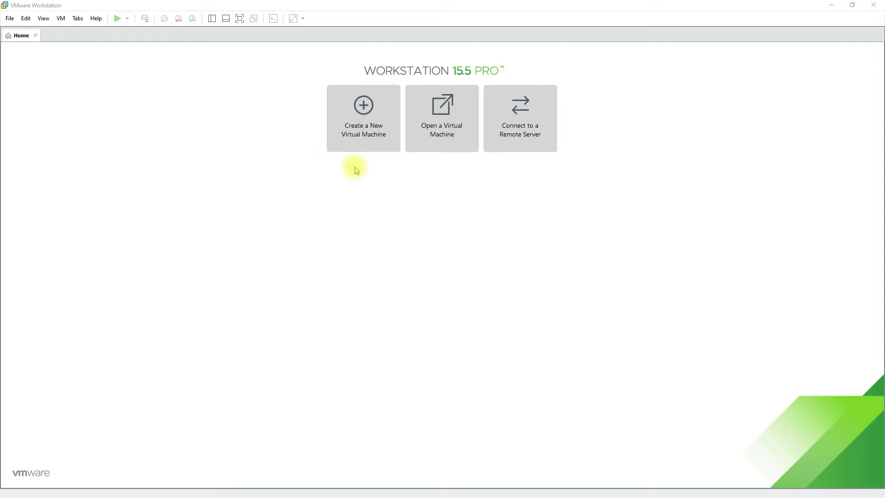
Step: Start a custom (advanced) new virtual machine with Workstation 15.x hardware compatibility
click(376, 123)
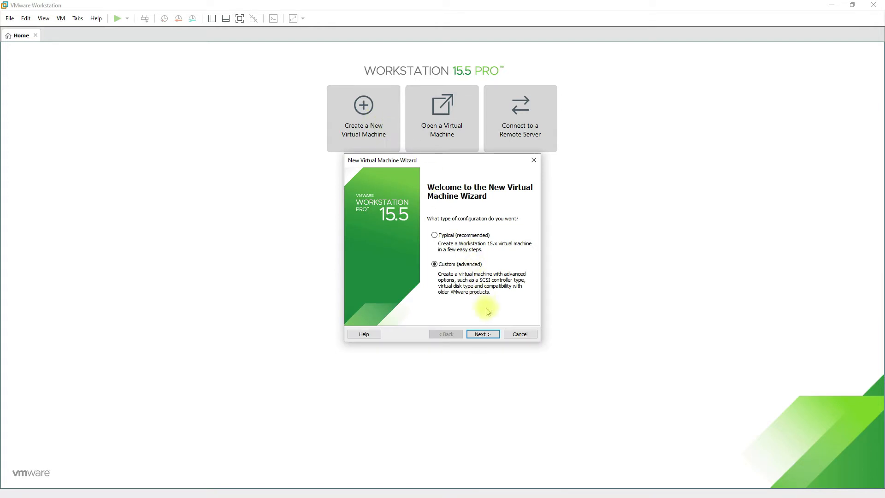
click(488, 334)
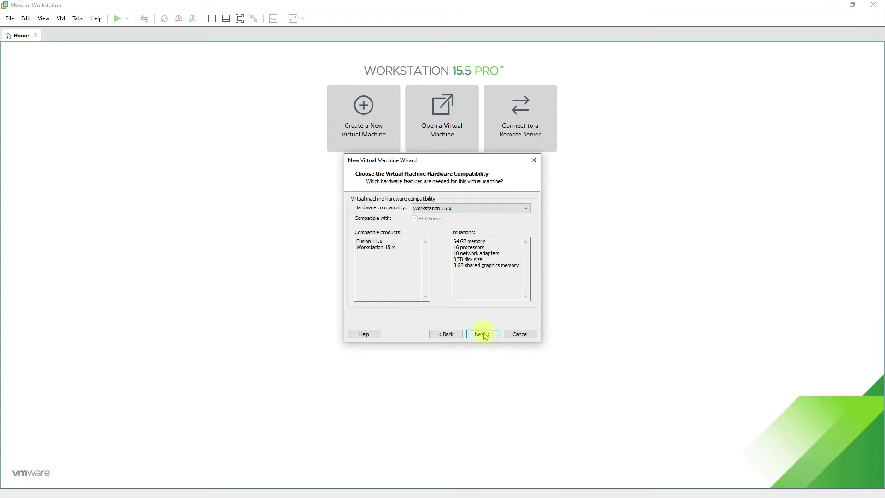
click(484, 335)
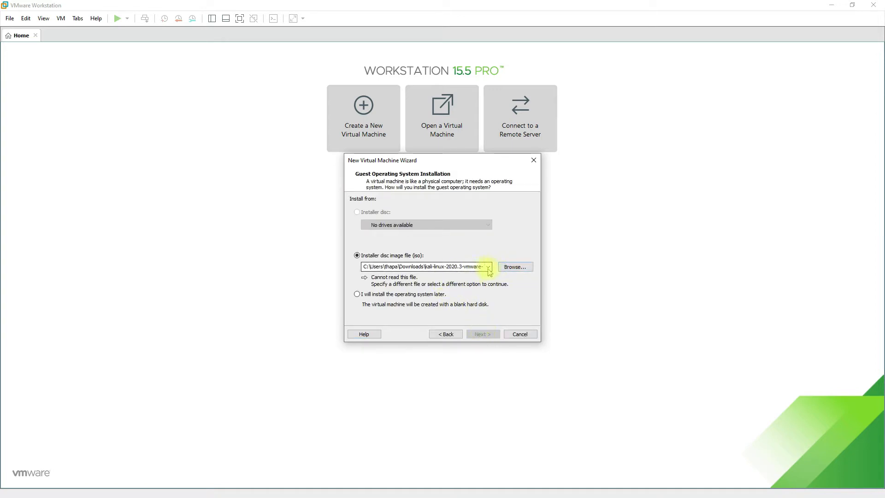
Step: Choose kali-linux-2020.3-installer-amd64.iso from the Downloads Kali Linux folder as the installer disc image
click(507, 271)
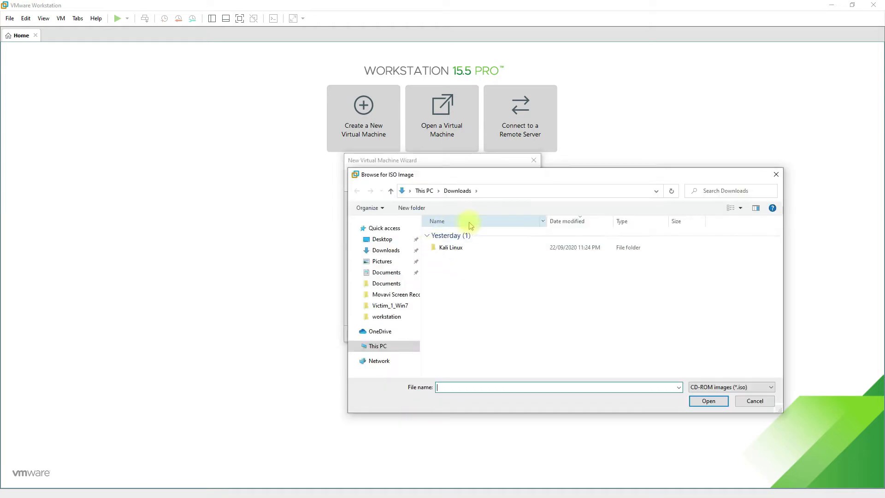
click(470, 249)
double_click(469, 249)
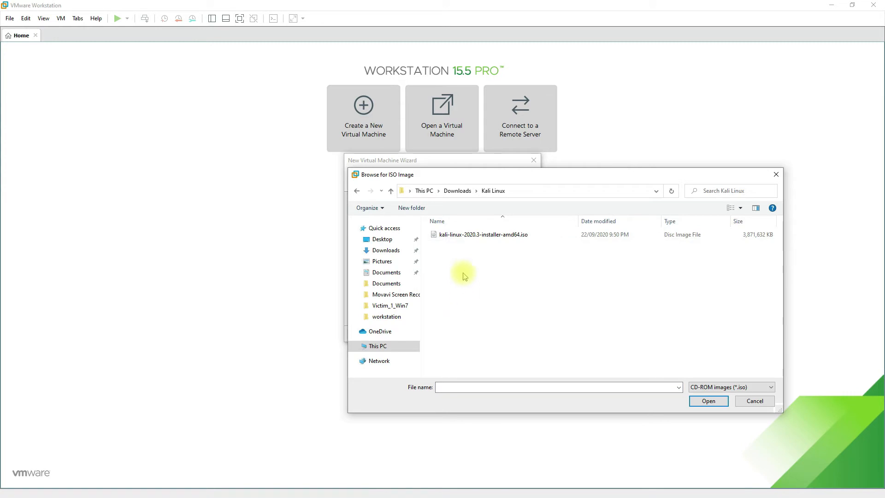
click(488, 235)
double_click(488, 234)
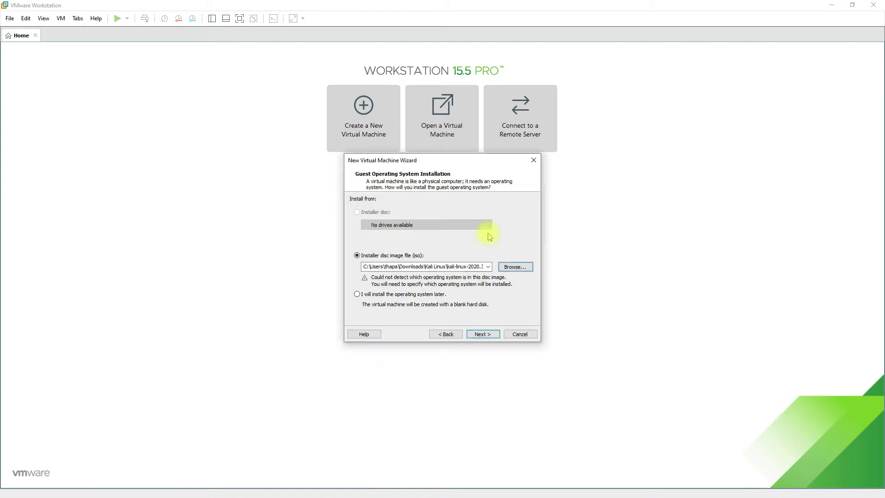
click(482, 334)
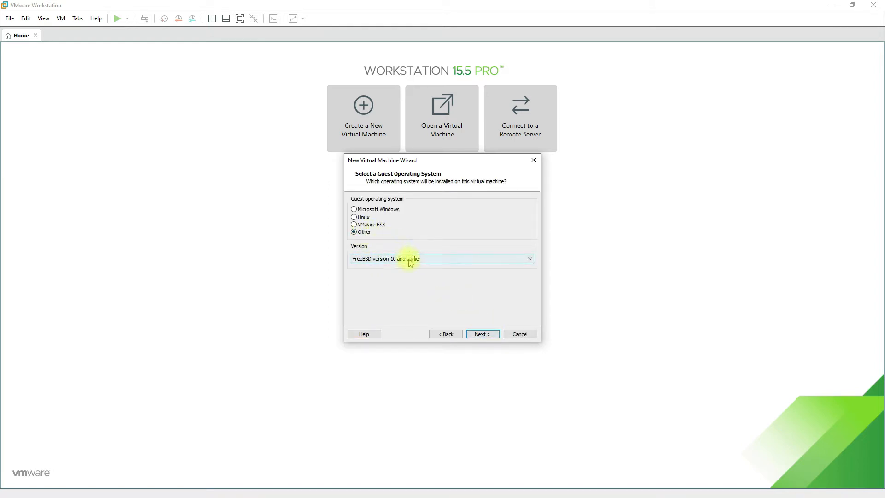
Step: Set the guest operating system to Linux, version Other Linux 5.x or later kernel 64-bit
click(364, 219)
click(395, 259)
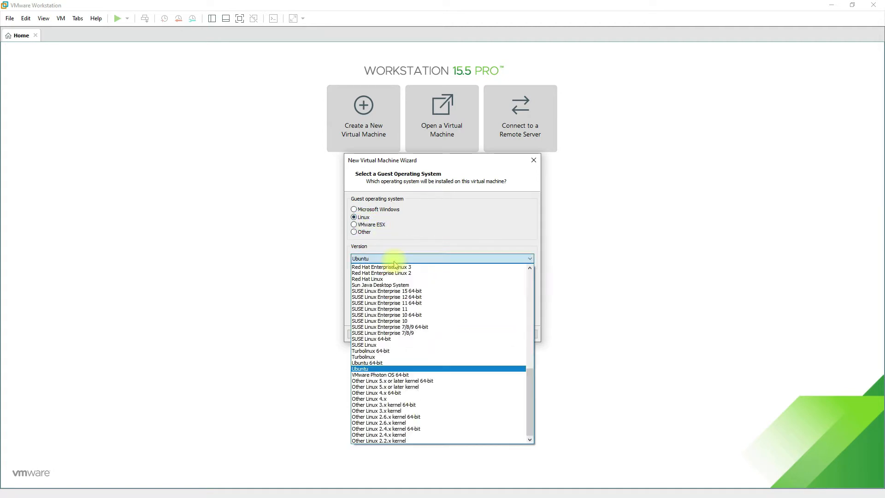
scroll(395, 333, up, 7)
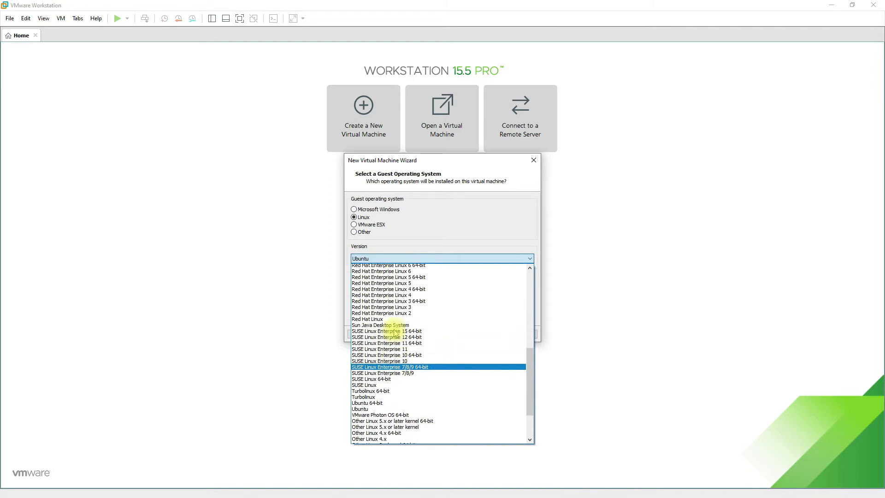
scroll(395, 333, down, 3)
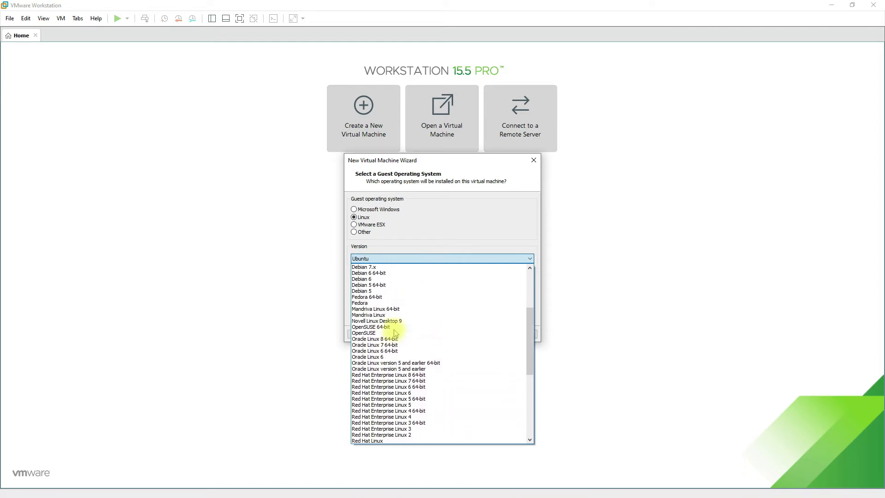
scroll(395, 333, down, 5)
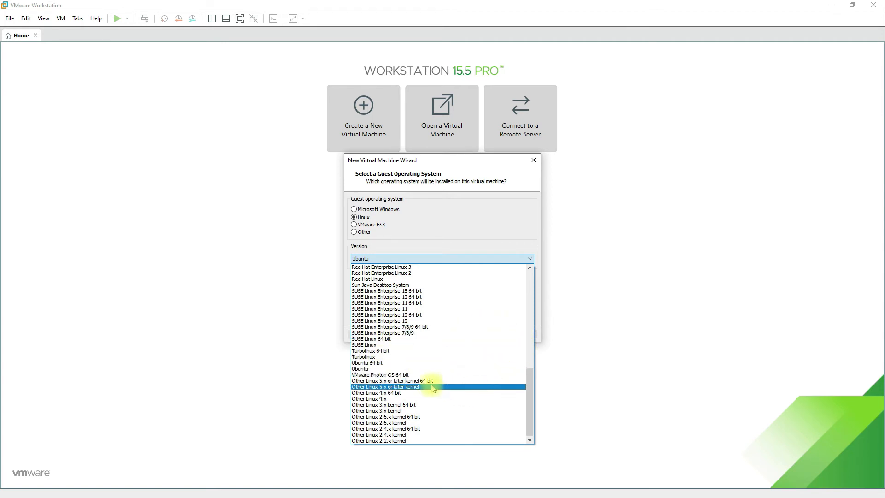
click(396, 380)
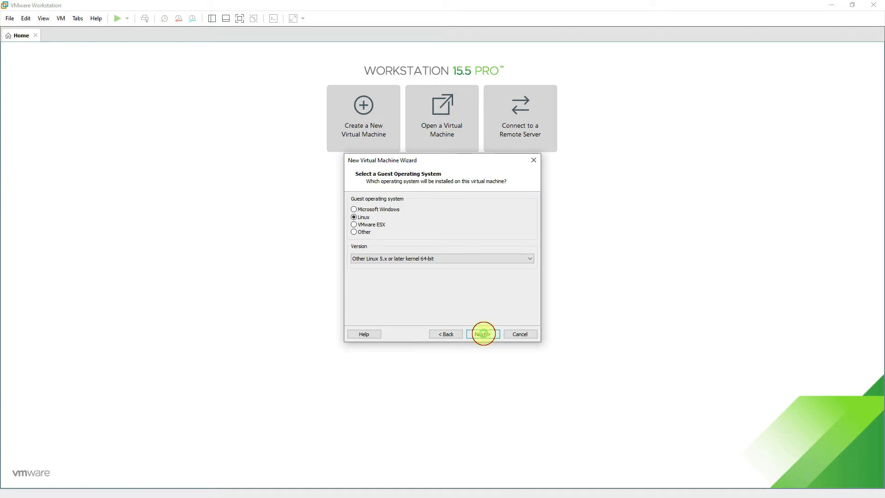
click(483, 334)
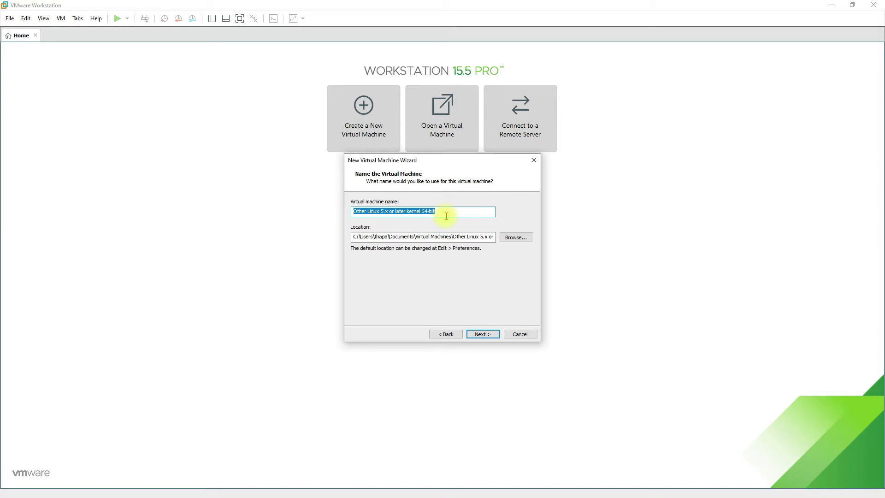
Step: Name the virtual machine Kali_Linux and set its location to the workstation folder on the Desktop
text(Ka)
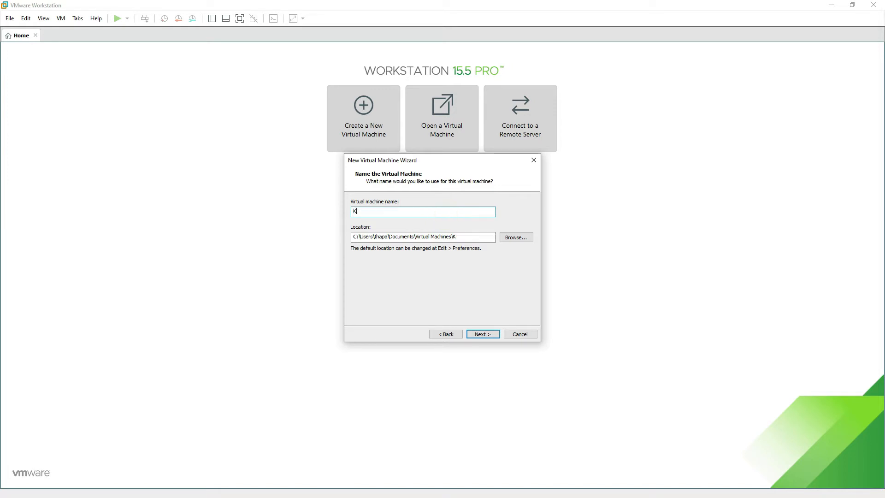
text(li_Linux)
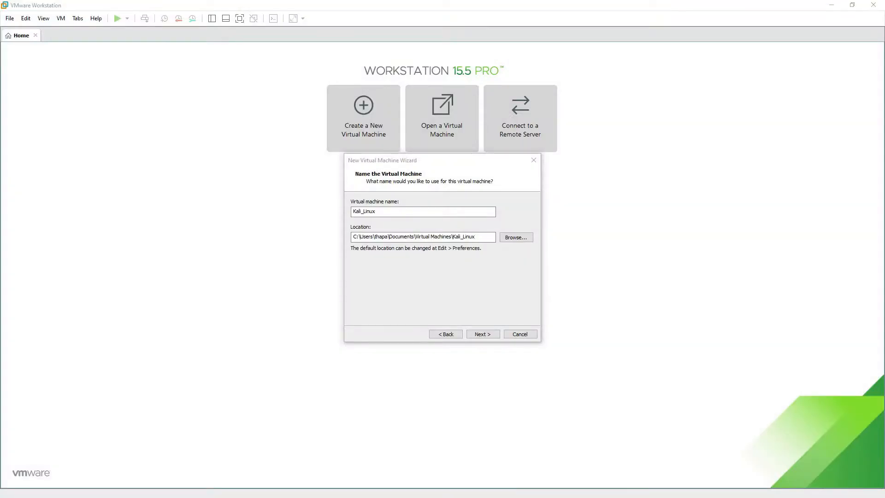
drag(479, 237, 331, 244)
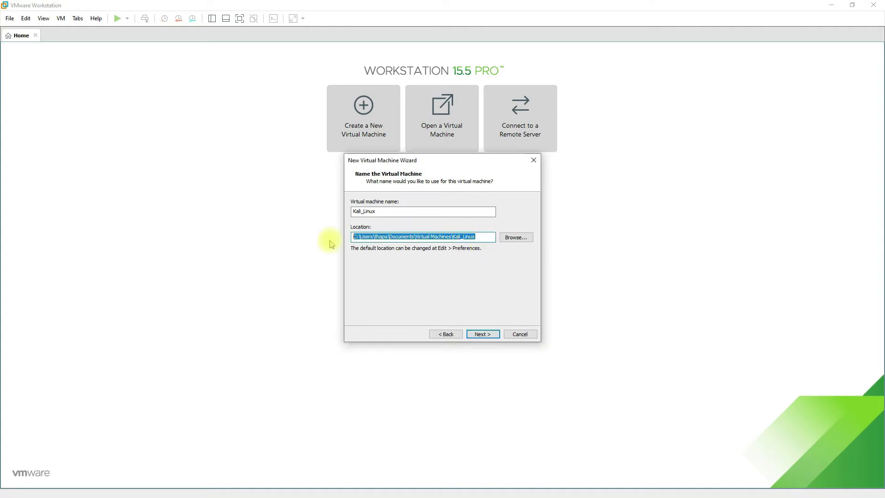
text(C:\Users\thapa\Desktop\workstation\Kali_Linux)
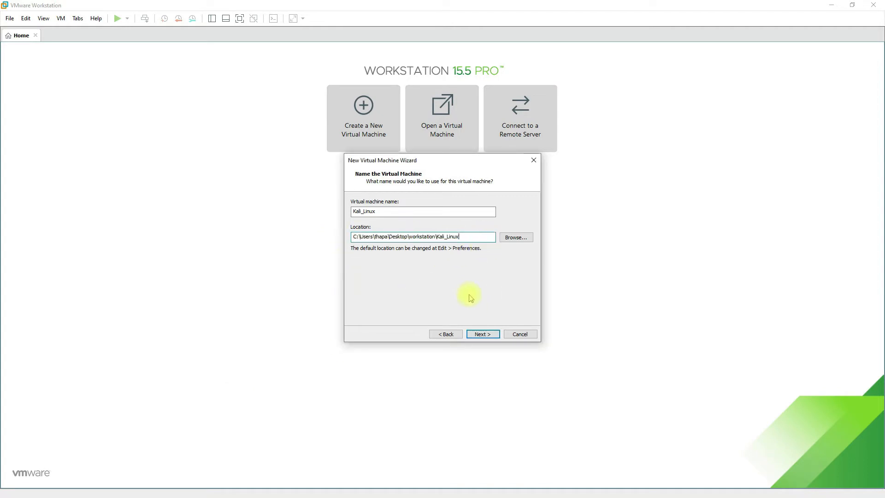
click(489, 335)
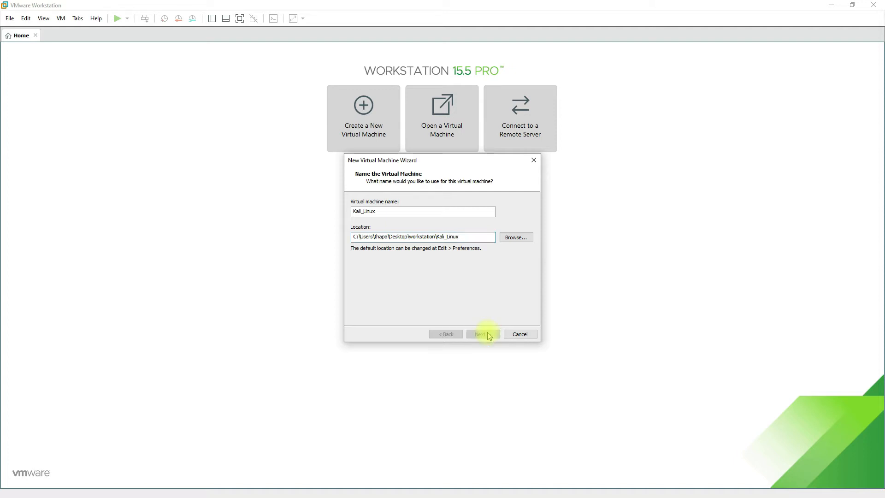
Step: Configure 2 processors with 2 cores per processor
click(483, 208)
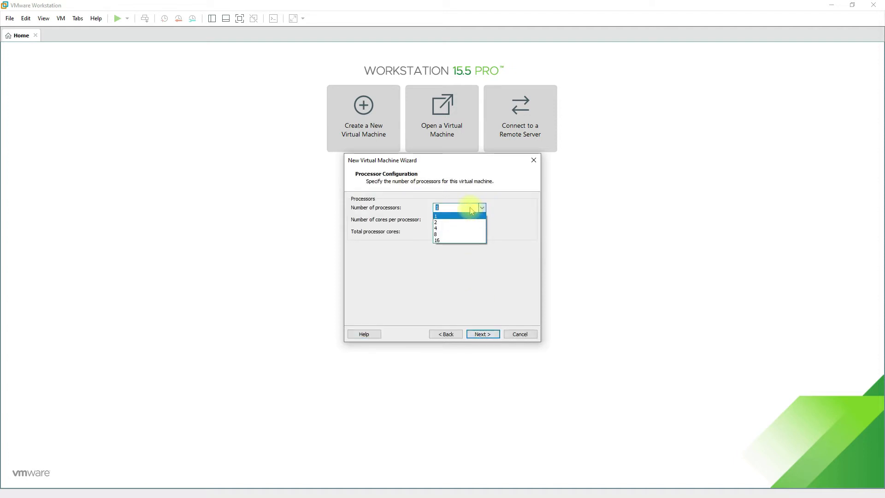
click(437, 222)
click(446, 220)
click(481, 220)
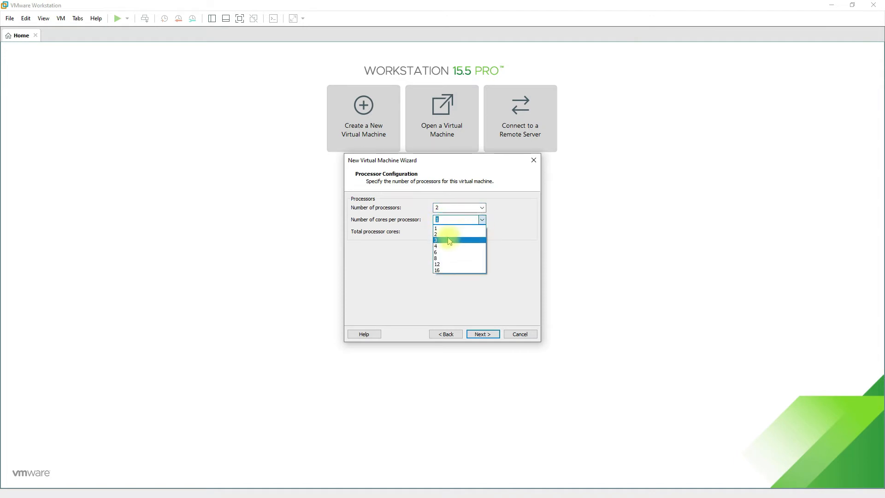
click(450, 235)
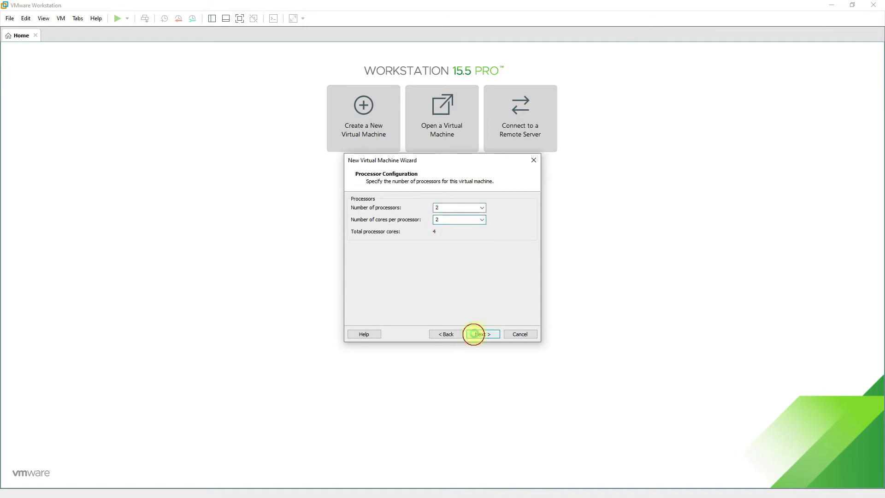
click(477, 334)
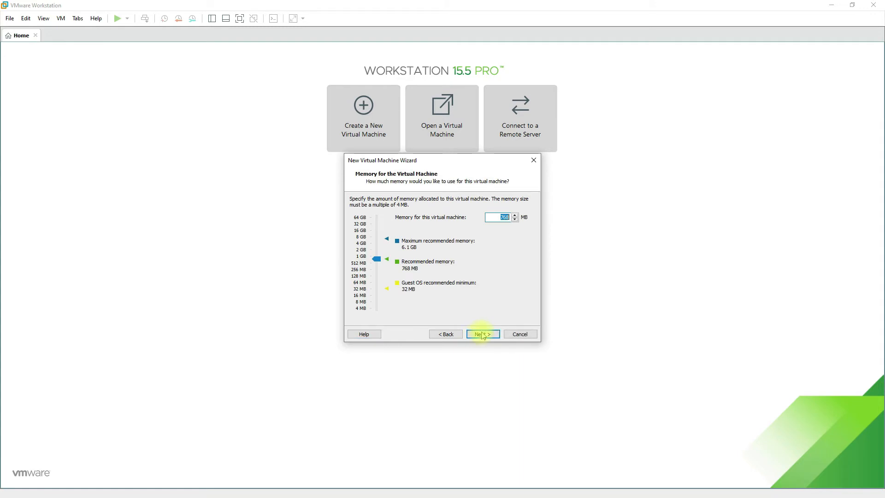
Step: Set the virtual machine memory to the maximum recommended 6.1 GB
click(379, 238)
click(381, 238)
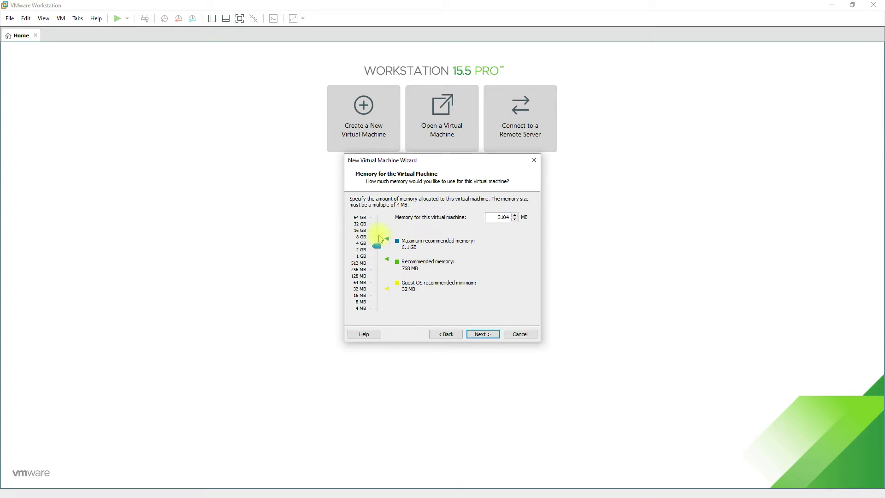
click(380, 238)
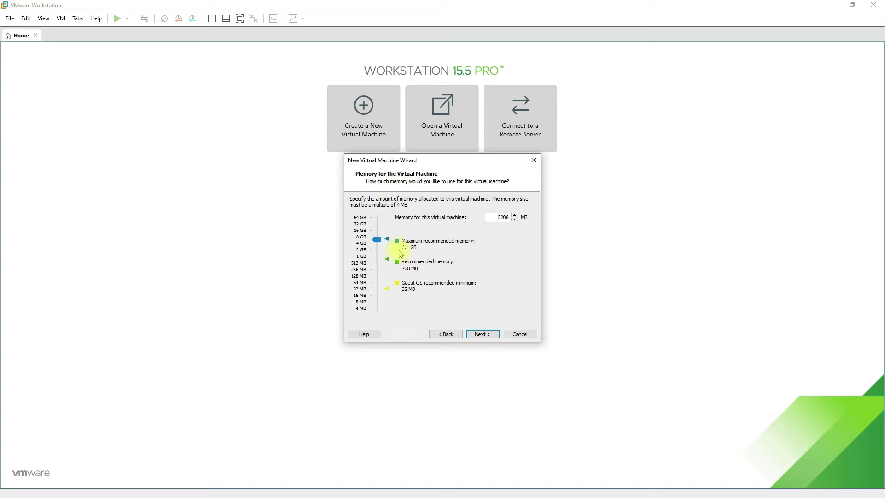
click(476, 337)
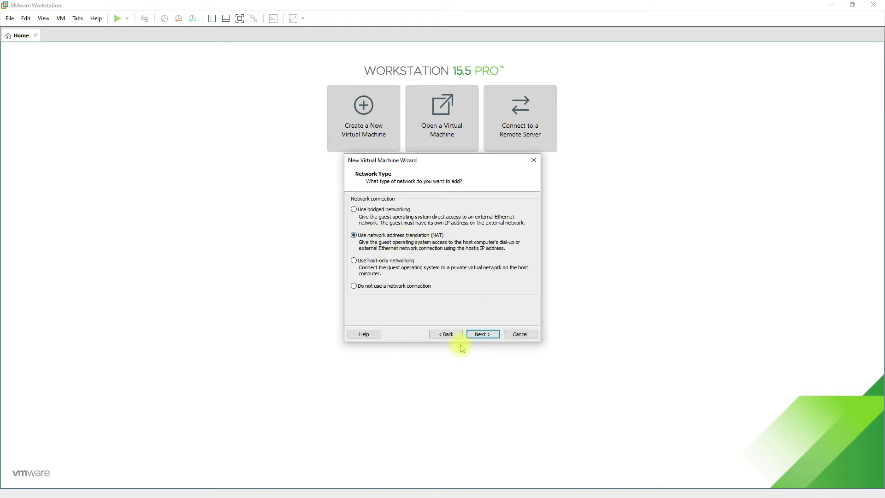
Step: Keep NAT networking, the LSI Logic controller, a SCSI disk and a new virtual disk
click(479, 335)
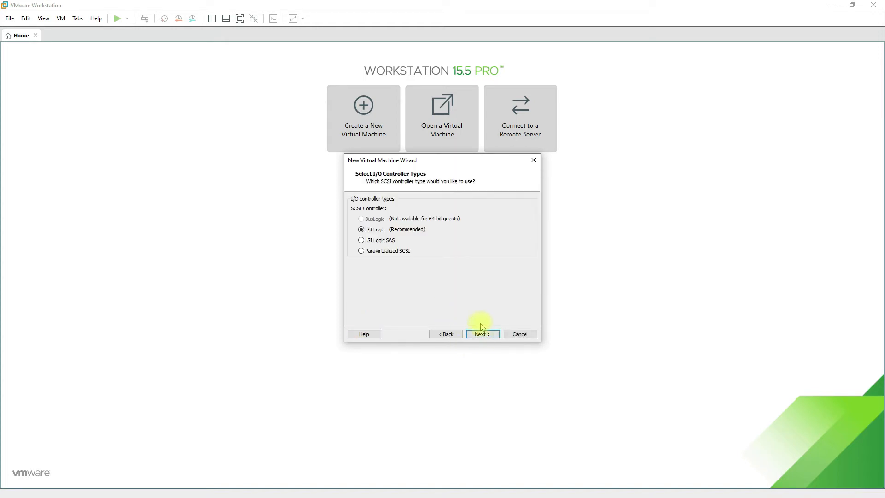
click(482, 334)
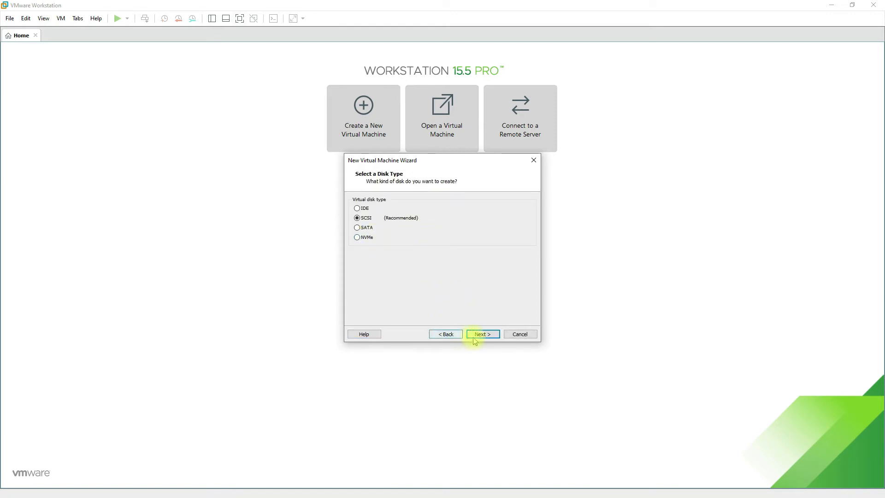
click(482, 336)
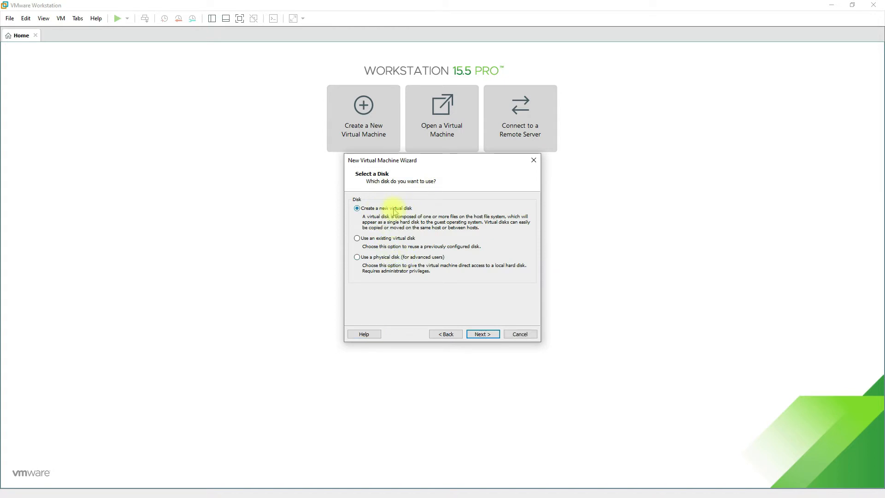
click(491, 335)
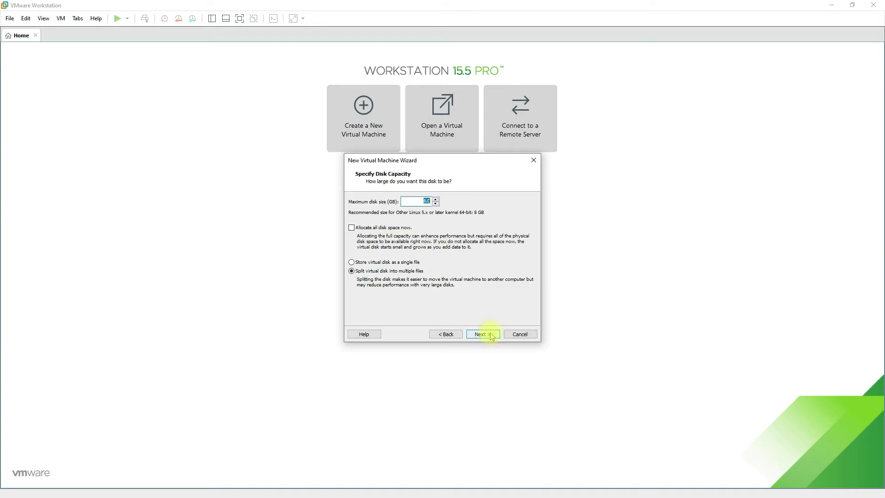
Step: Set the disk size to 40 GB stored as a single file, keep Kali_Linux.vmdk and finish the wizard
text(40)
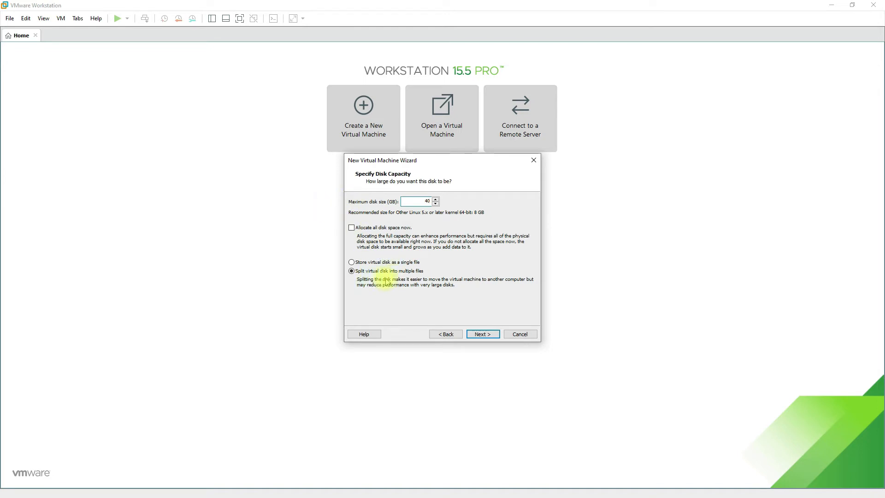
click(408, 262)
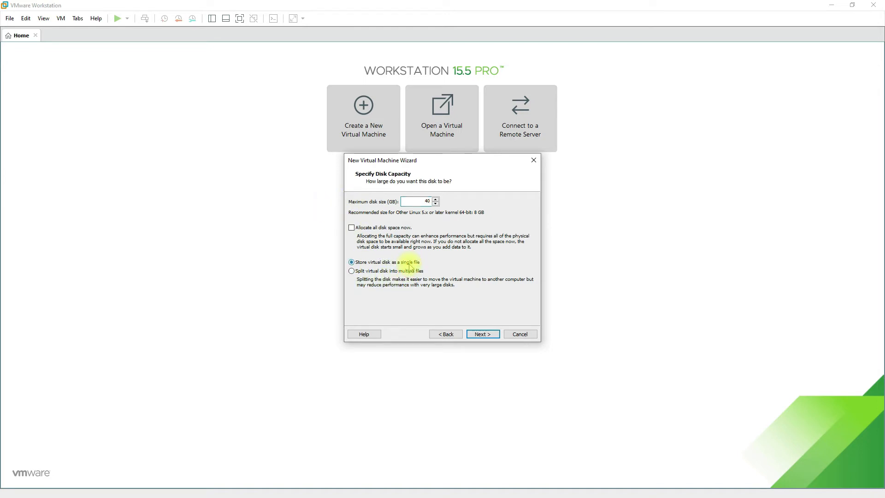
click(482, 335)
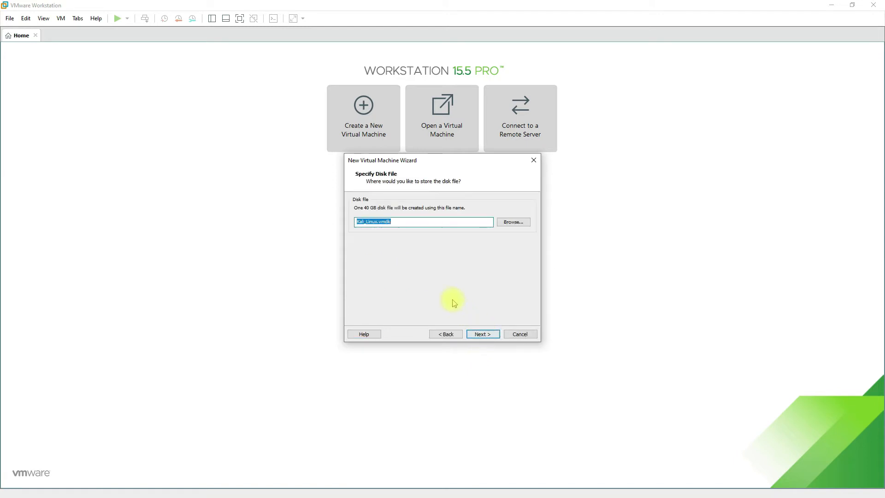
click(490, 336)
click(488, 336)
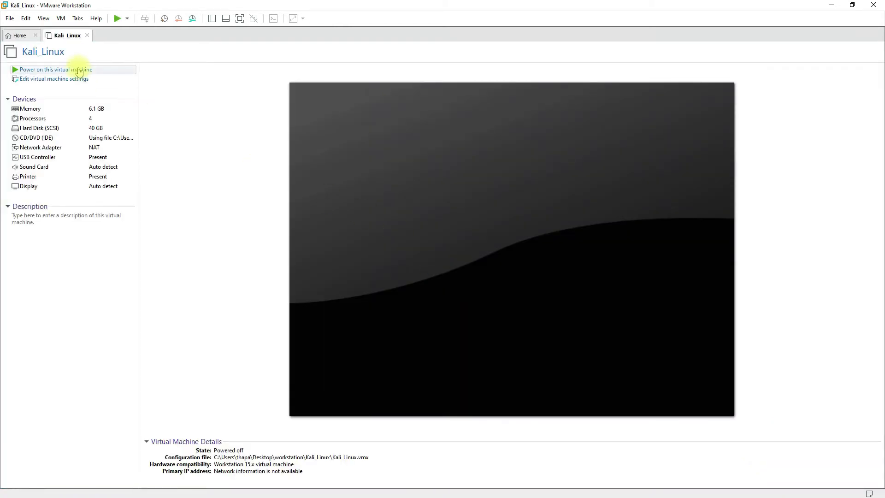
Step: Power on the Kali_Linux virtual machine in full screen and start the Graphical install
click(78, 69)
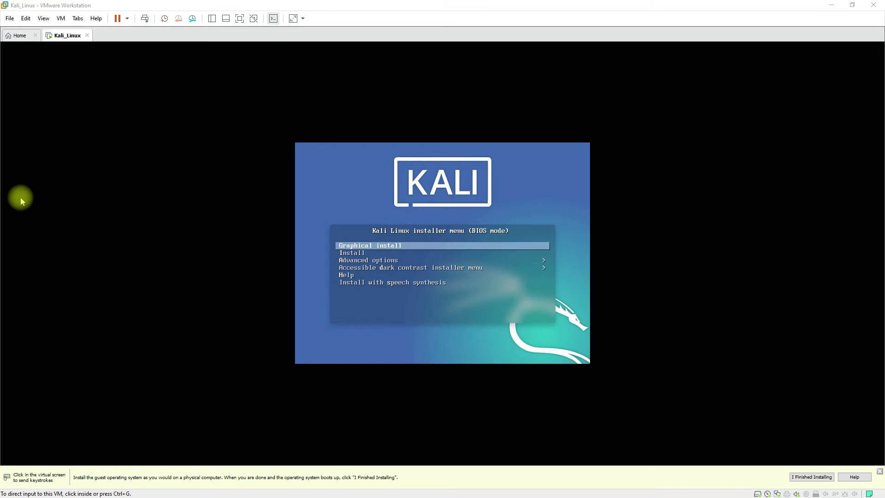
click(239, 18)
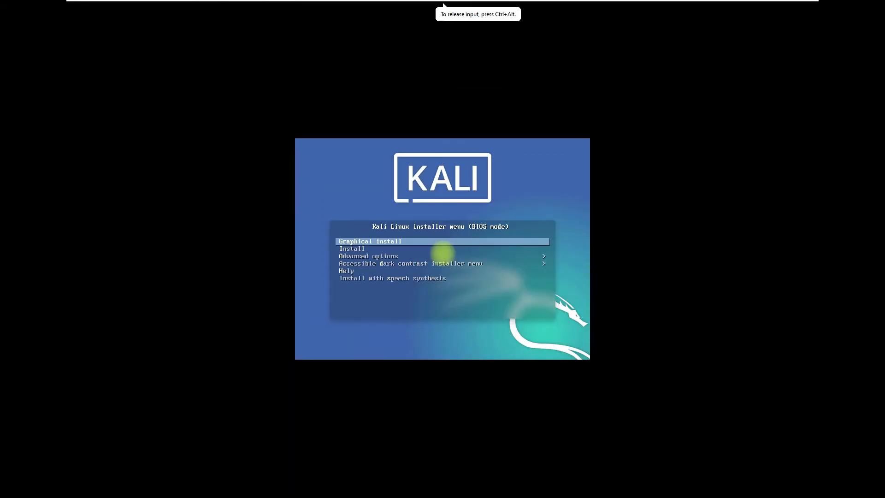
key(Down)
key(Up)
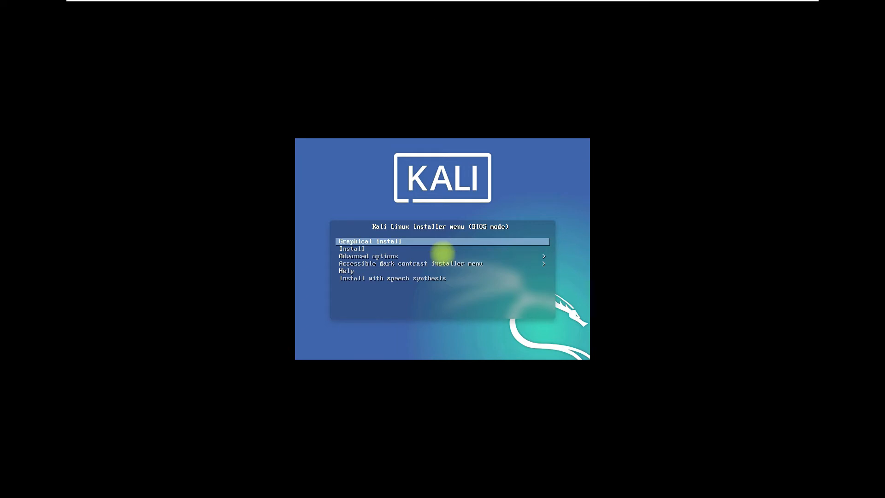
key(Return)
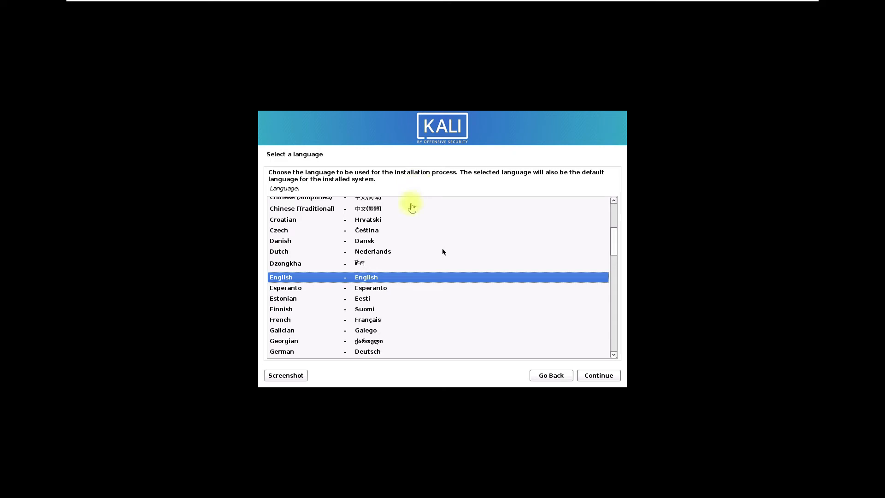
Step: Keep English as the language, United States as the location and the American English keymap
click(599, 376)
click(600, 375)
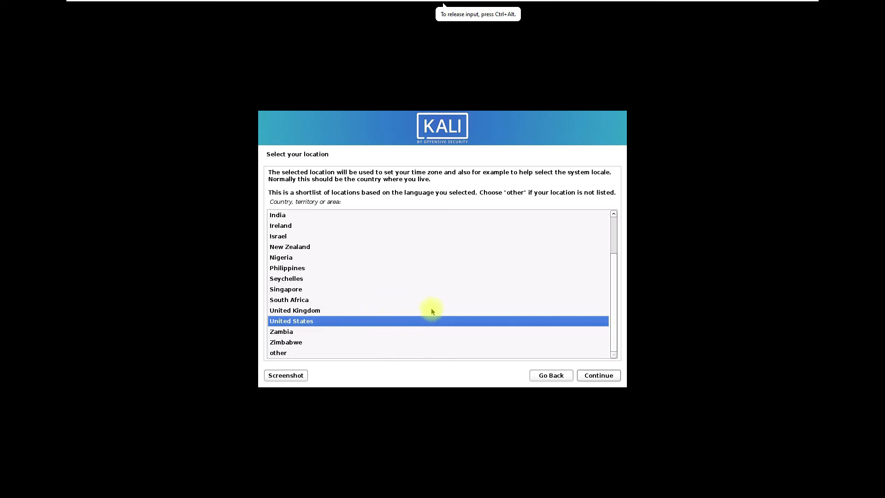
scroll(432, 312, up, 1)
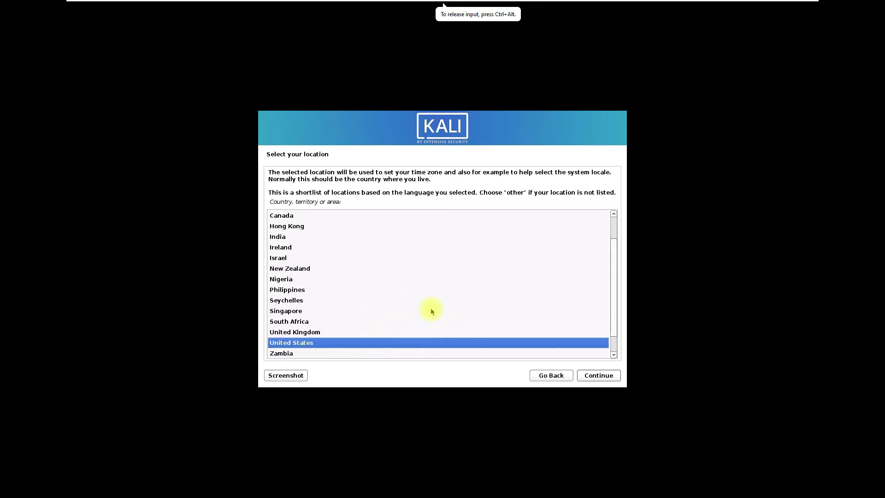
click(600, 379)
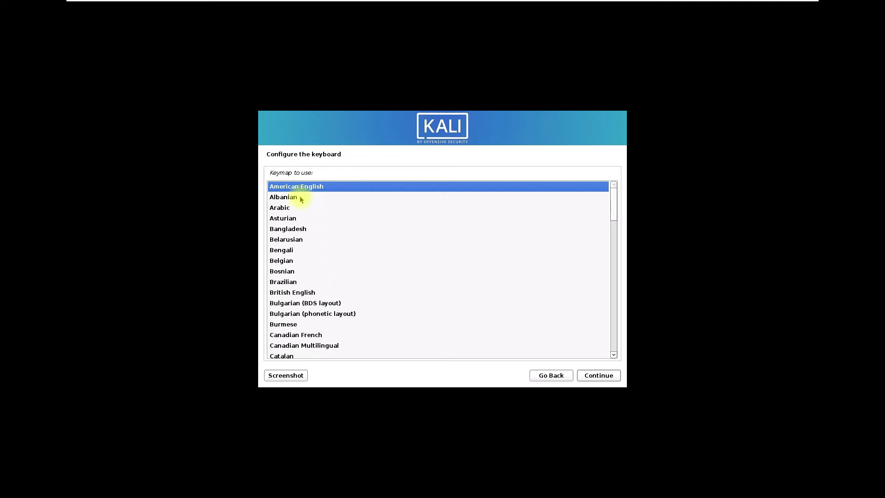
click(595, 379)
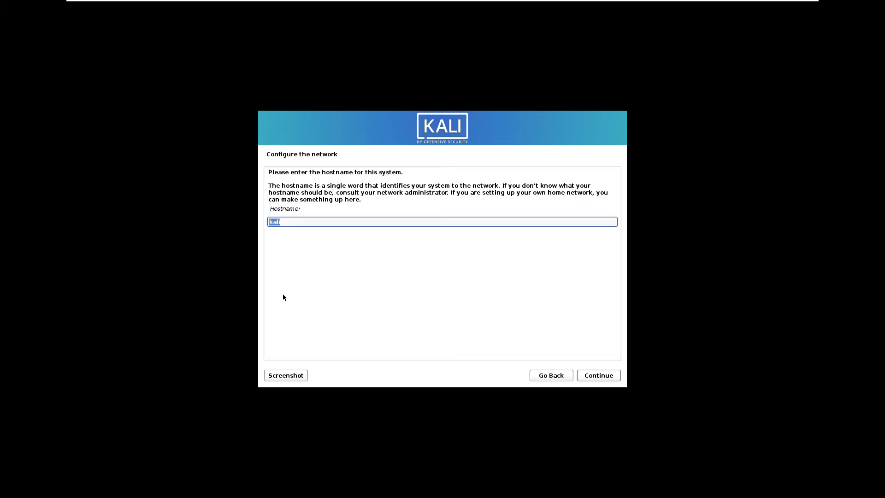
Step: Set the hostname to Kali-Linux and leave the domain name empty
text(Kali)
click(298, 223)
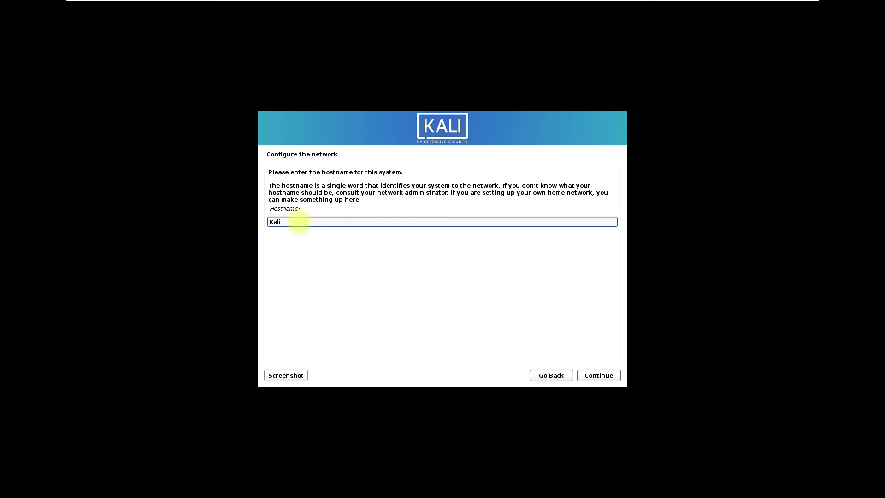
text(-Linux)
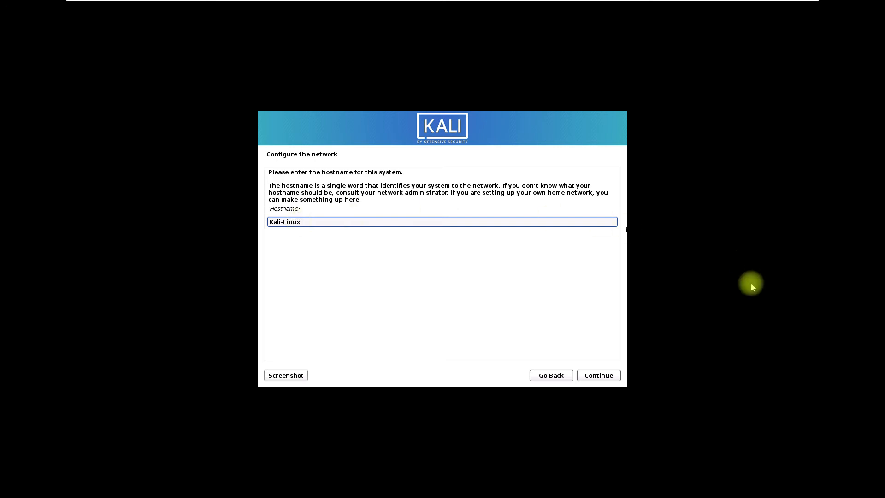
click(590, 377)
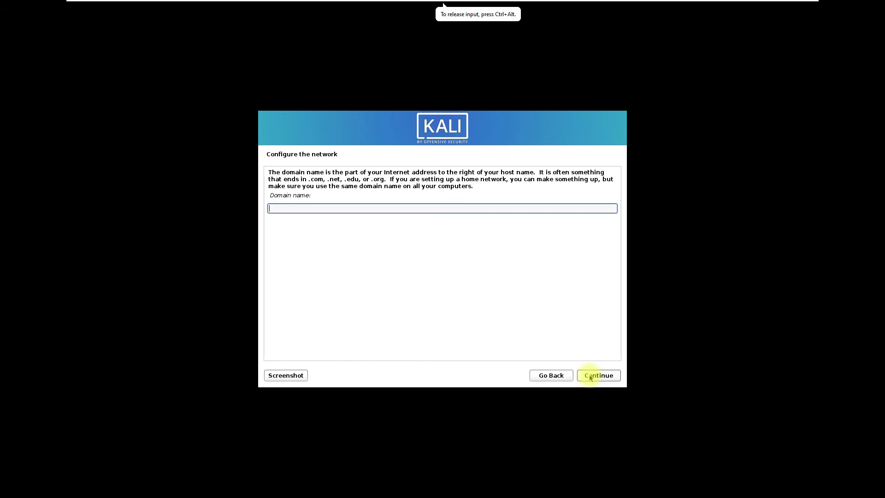
click(591, 377)
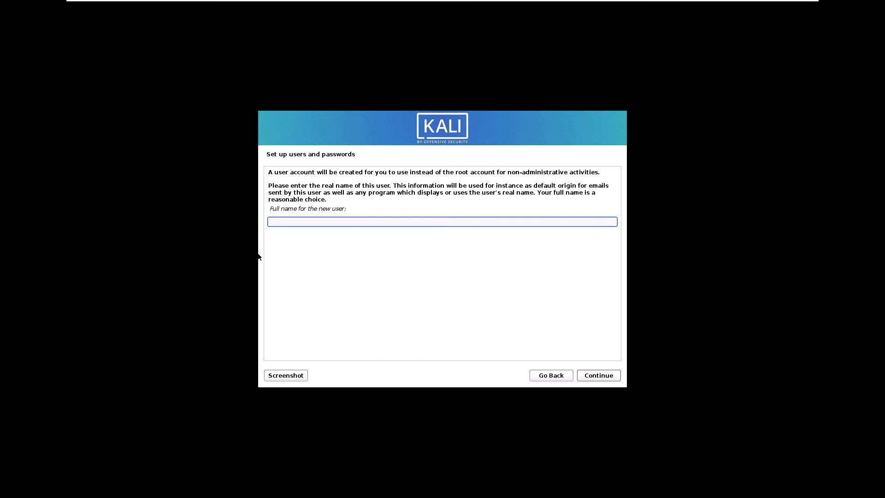
Step: Enter the new user's full name and keep the suggested username for the account
click(723, 261)
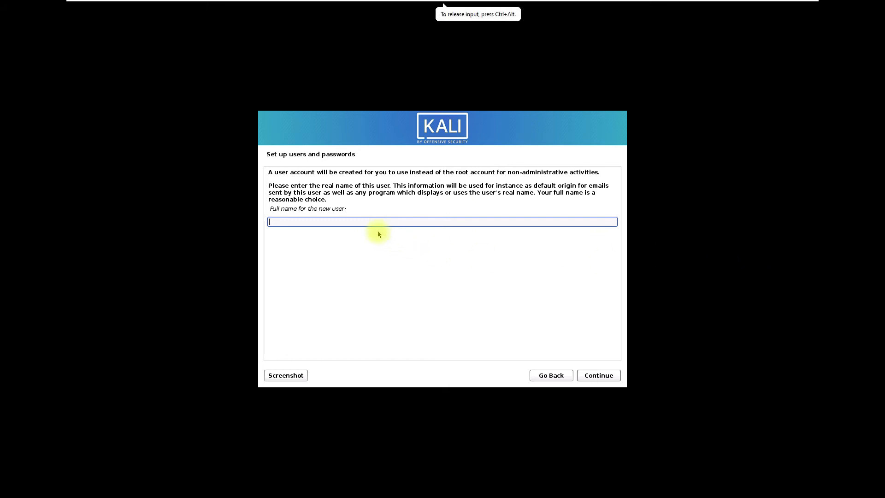
text(jsmith)
click(596, 377)
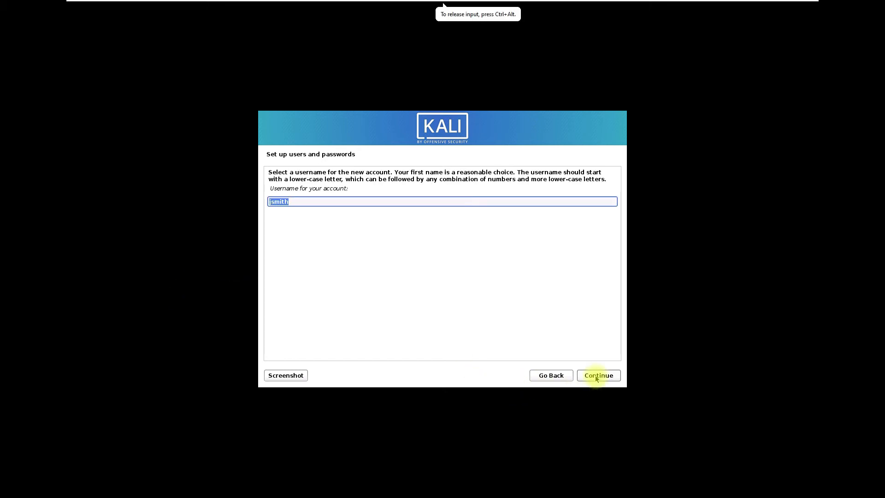
click(596, 377)
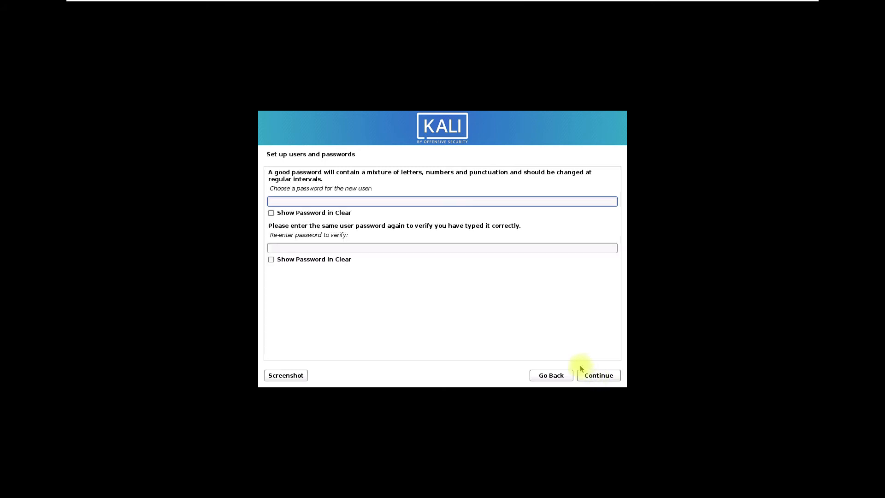
Step: Enter and confirm the new user's account password
text(kali123456)
key(Tab)
key(Tab)
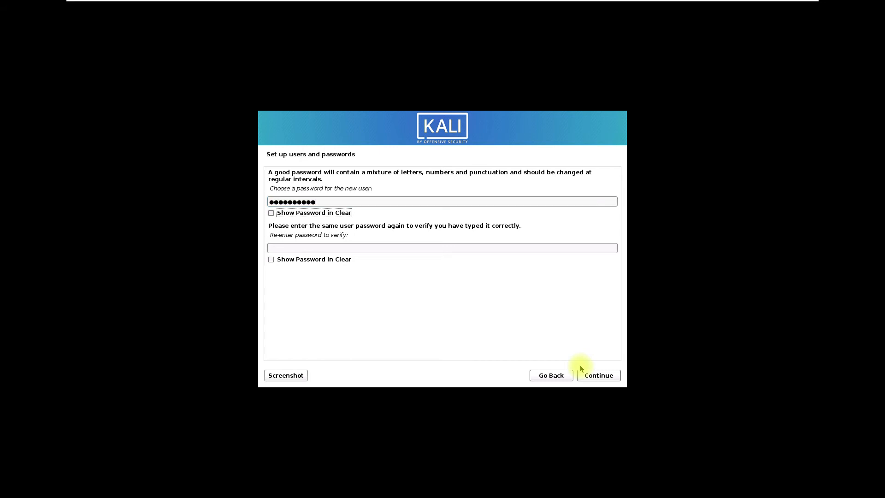
text(kali123456)
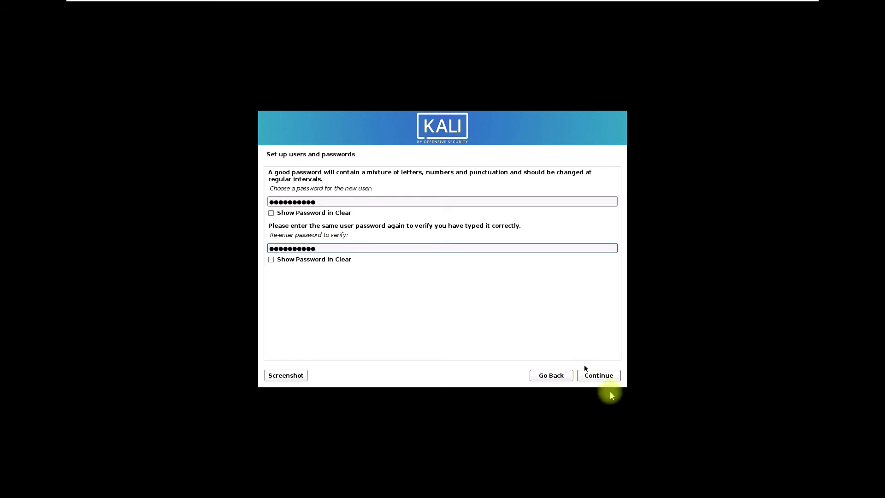
click(610, 377)
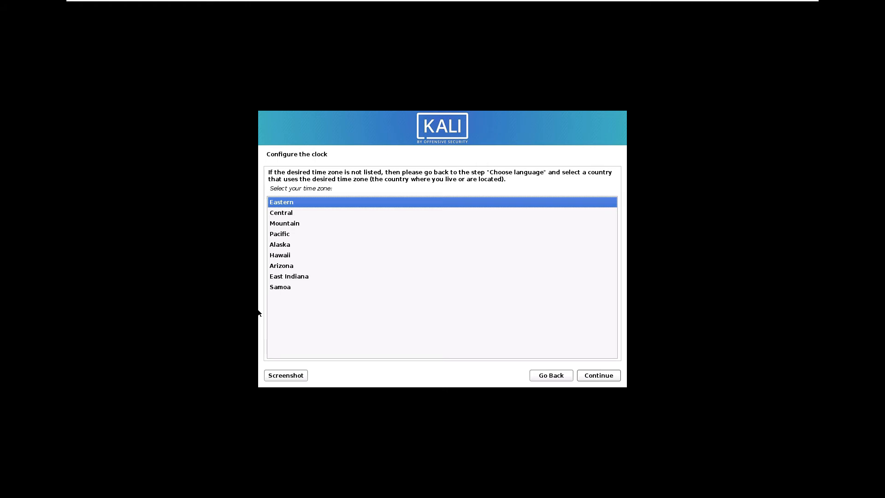
Step: Select the Pacific time zone and choose guided partitioning using the entire disk
click(278, 235)
click(600, 376)
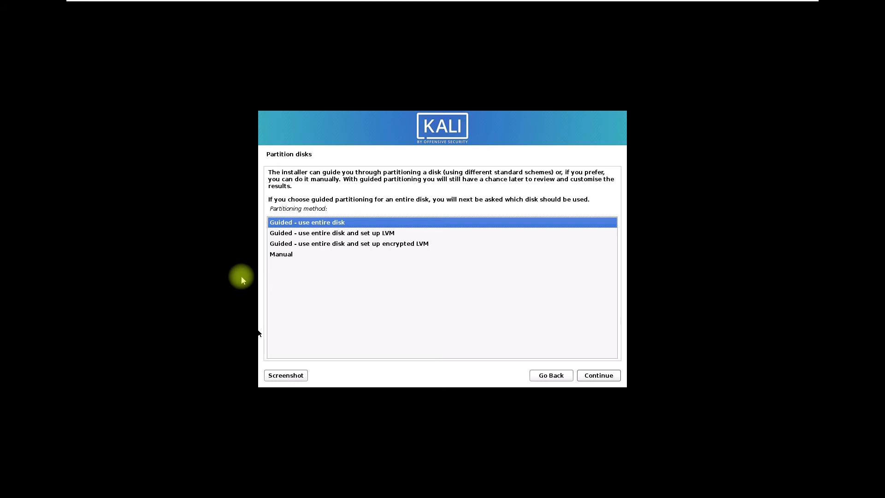
click(259, 333)
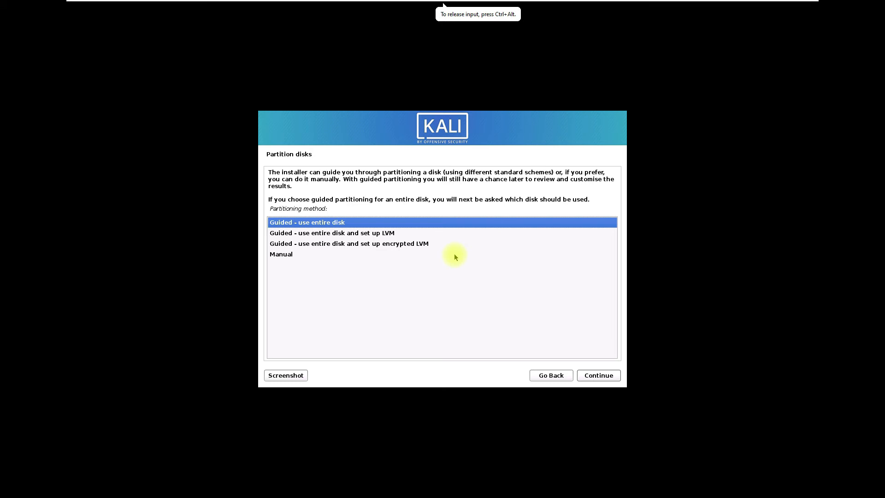
click(594, 375)
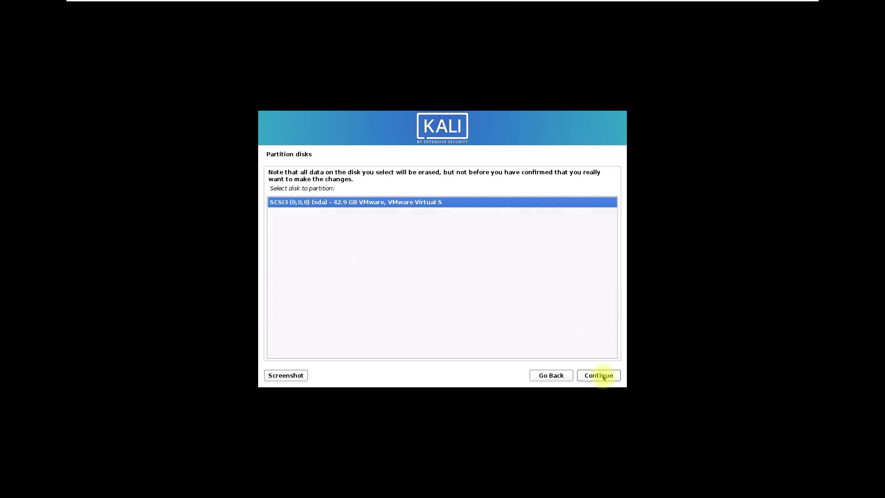
Step: Partition the VMware virtual disk with all files in one partition and write the changes to disk
click(601, 377)
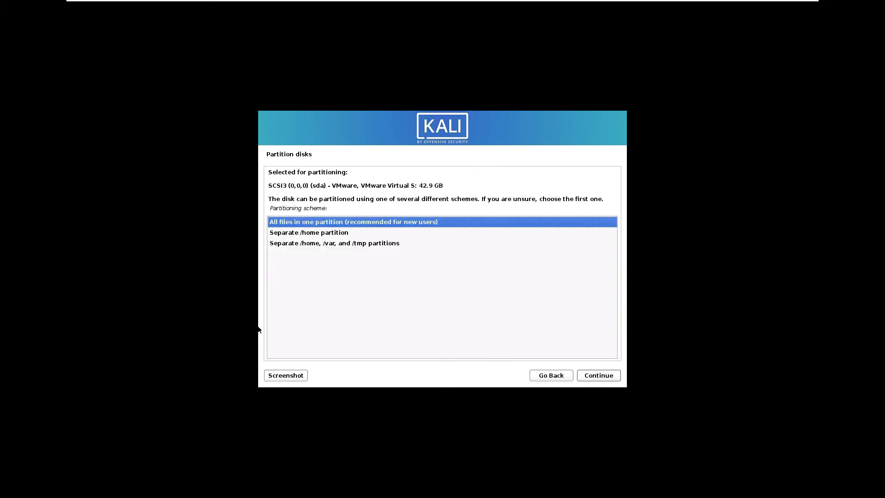
click(599, 376)
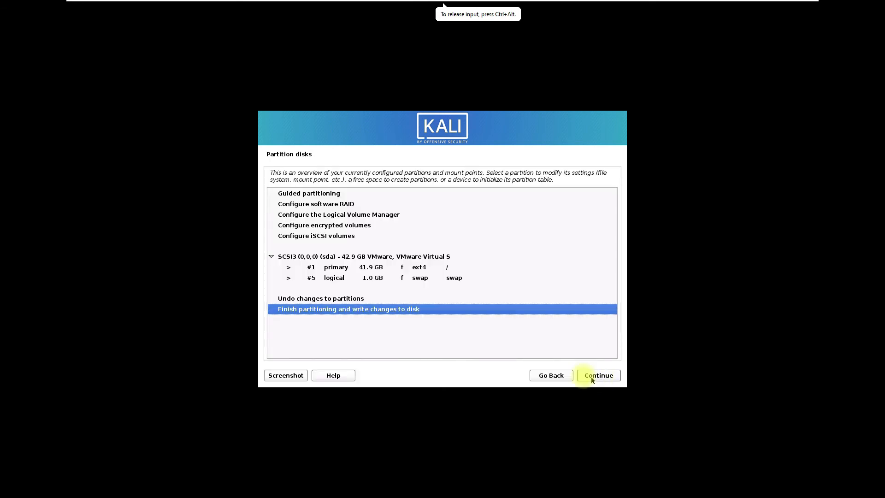
click(590, 374)
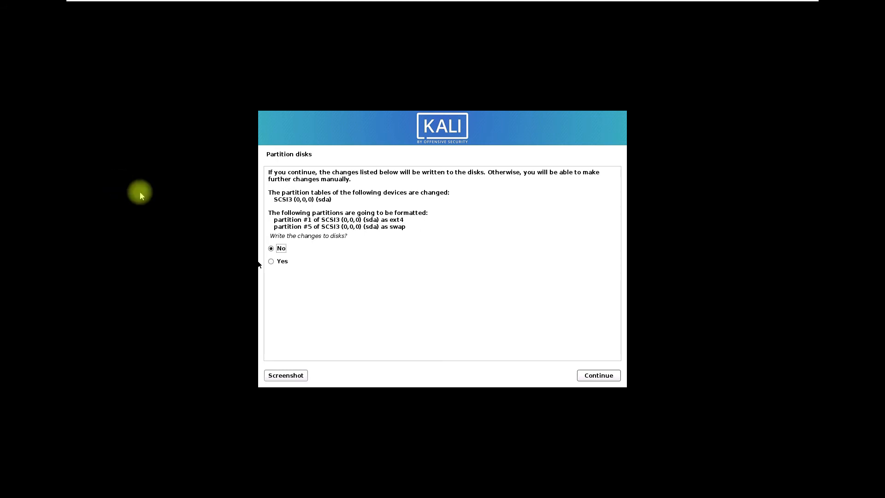
click(276, 262)
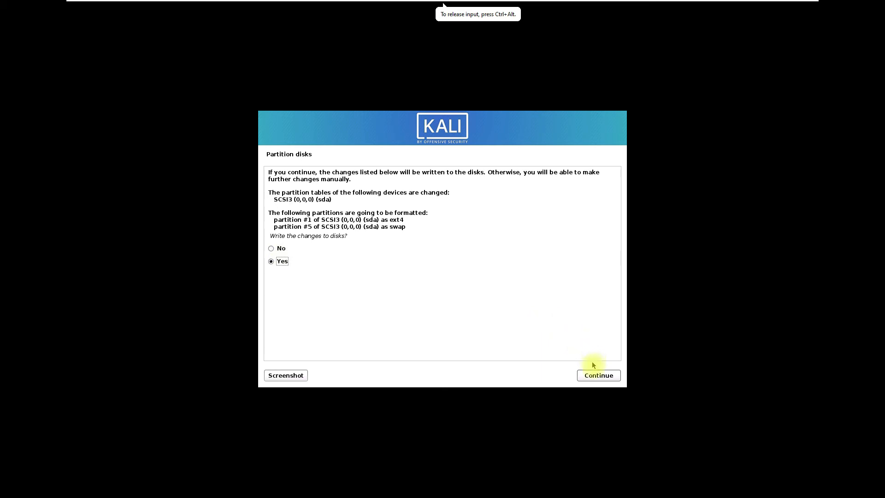
click(596, 377)
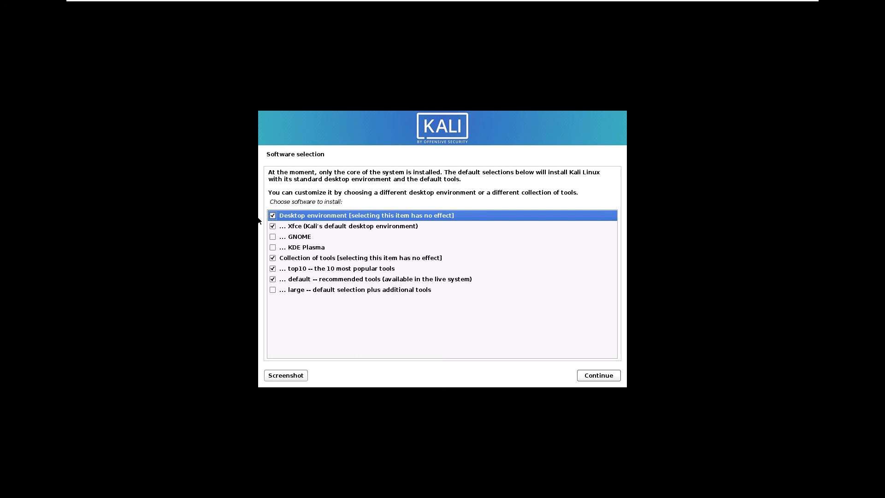
Step: Keep the default software selection with the Xfce desktop, top10 and default tools
click(276, 199)
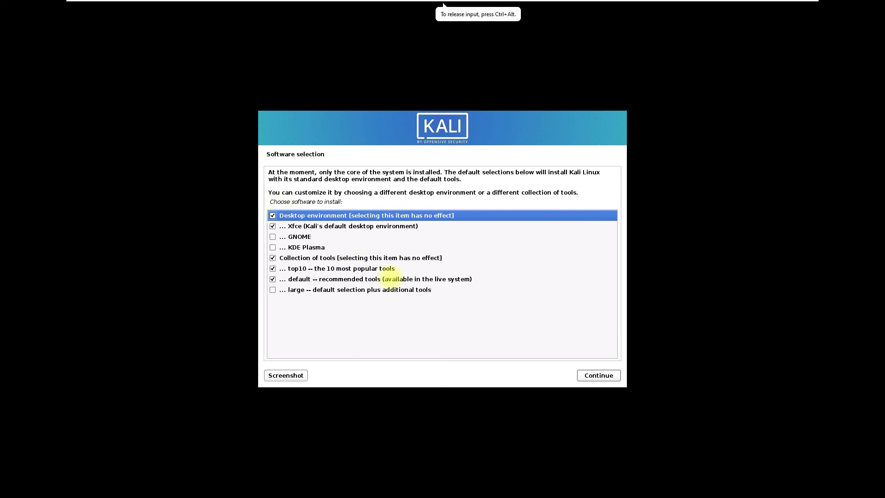
click(595, 377)
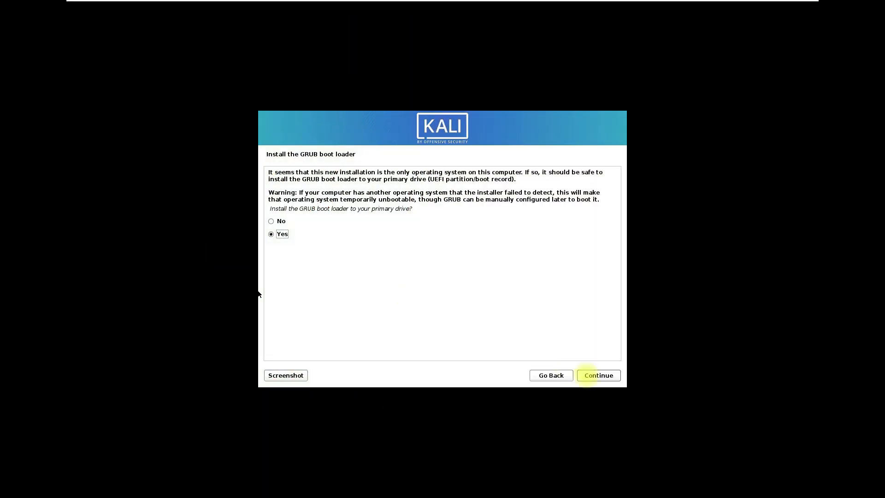
Step: Install the GRUB boot loader to the primary drive on /dev/sda
click(591, 373)
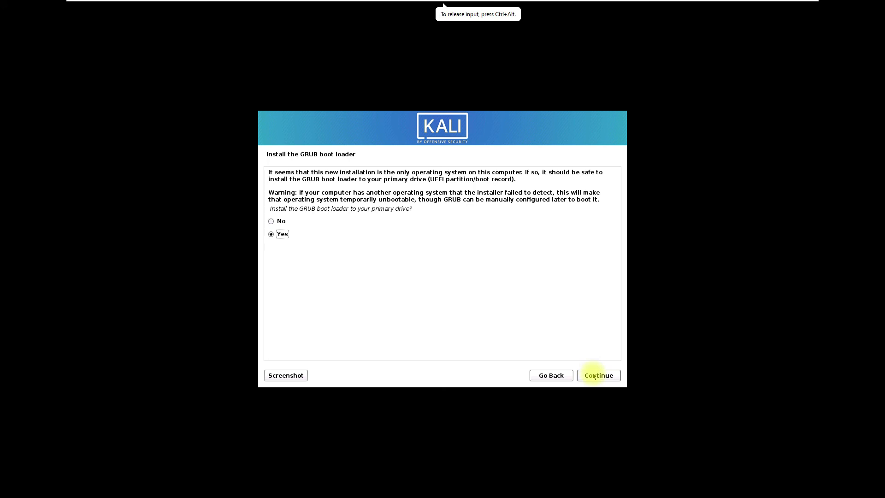
click(594, 376)
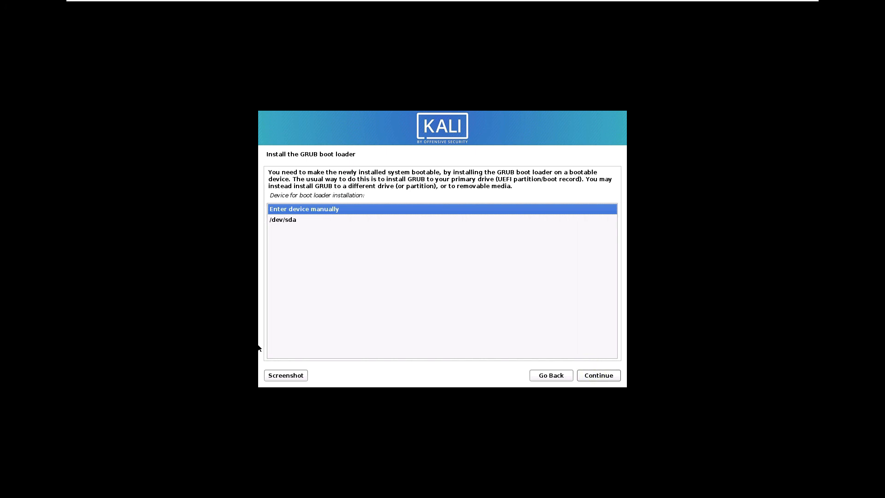
click(579, 382)
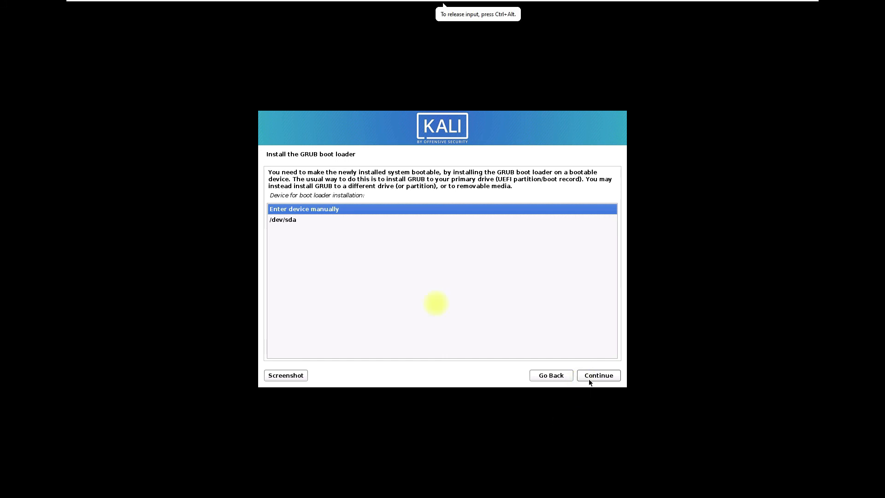
click(286, 220)
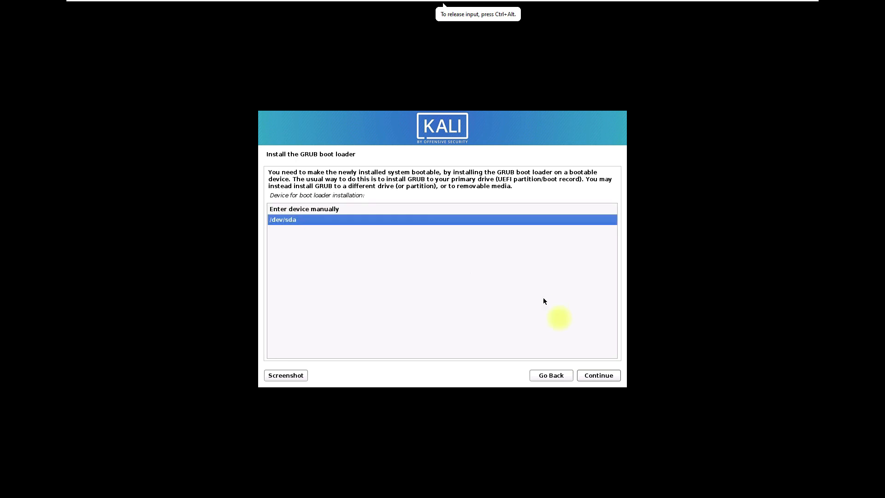
click(611, 374)
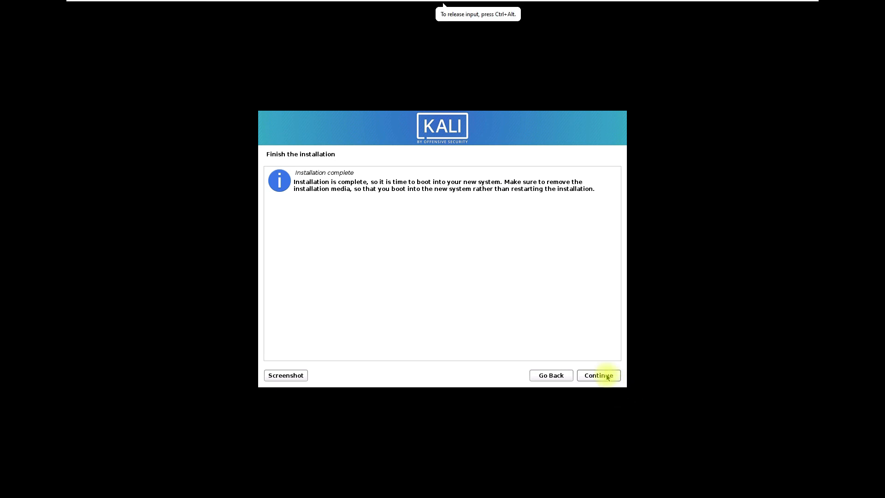
Step: Finish the installation, reboot and log in as the new user with the account password
click(608, 374)
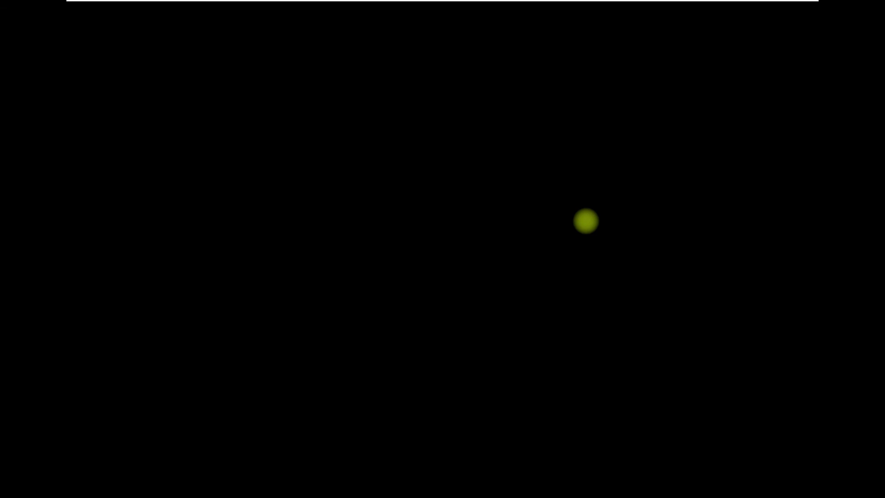
text(jsmith)
key(Return)
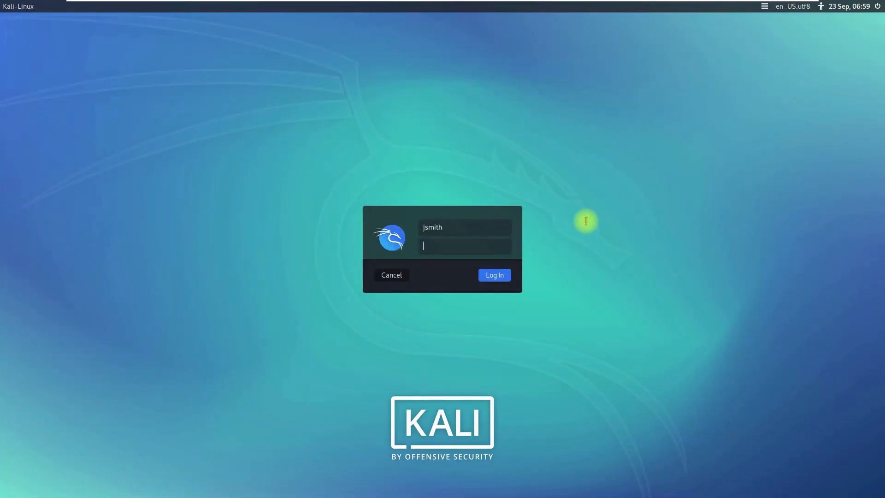
key(Return)
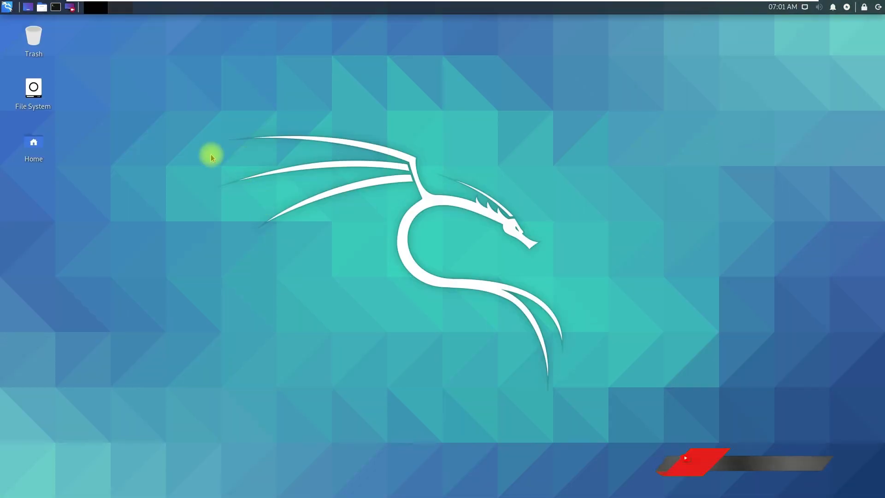
Step: Open the desktop context menu
right_click(98, 198)
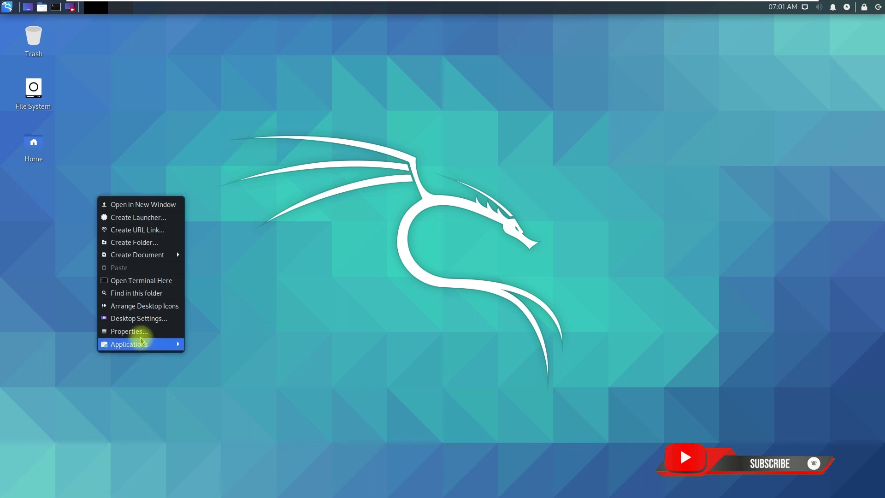